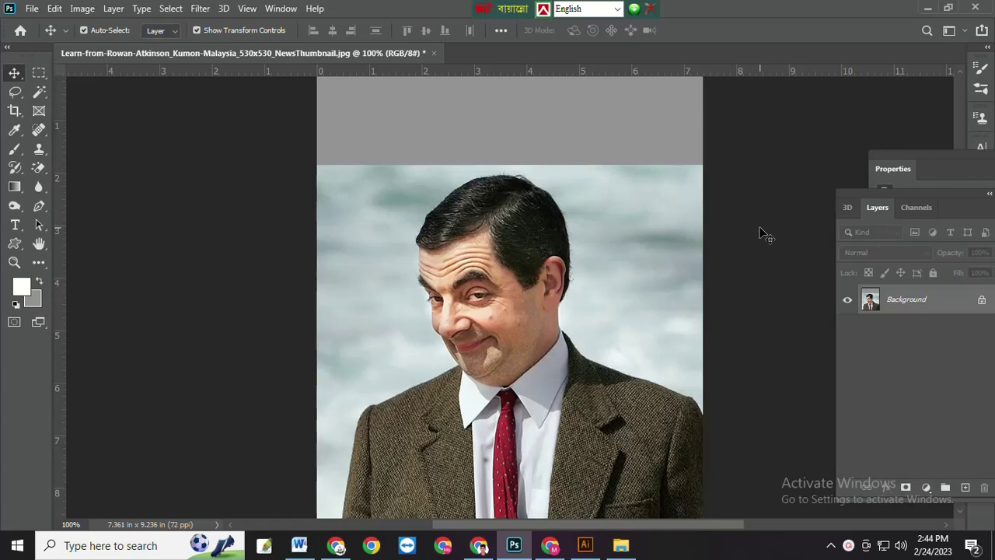
# Step: Select the whole grey strip above the photo with the Rectangular Marquee and inspect the strip and portrait
pyautogui.scroll(2, 761, 248)
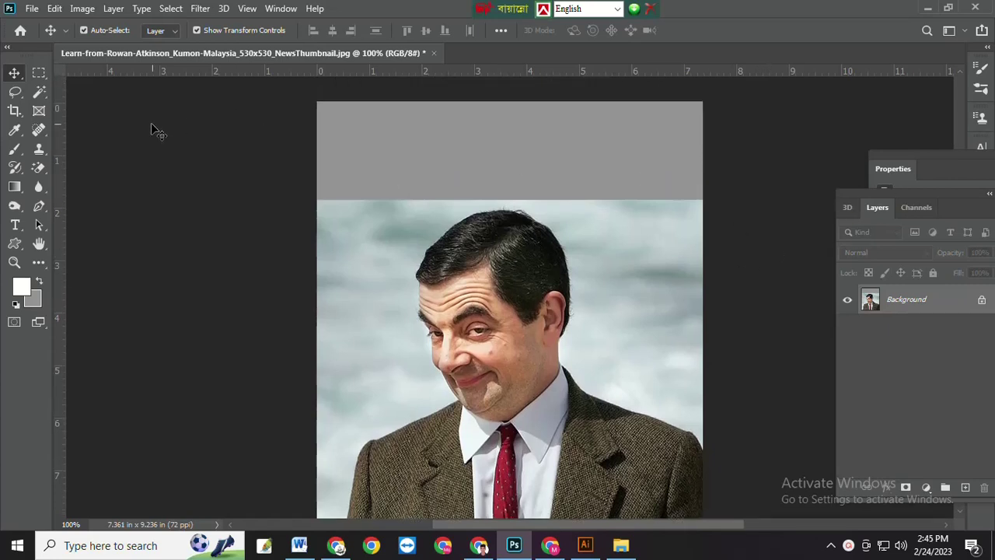
pyautogui.click(39, 72)
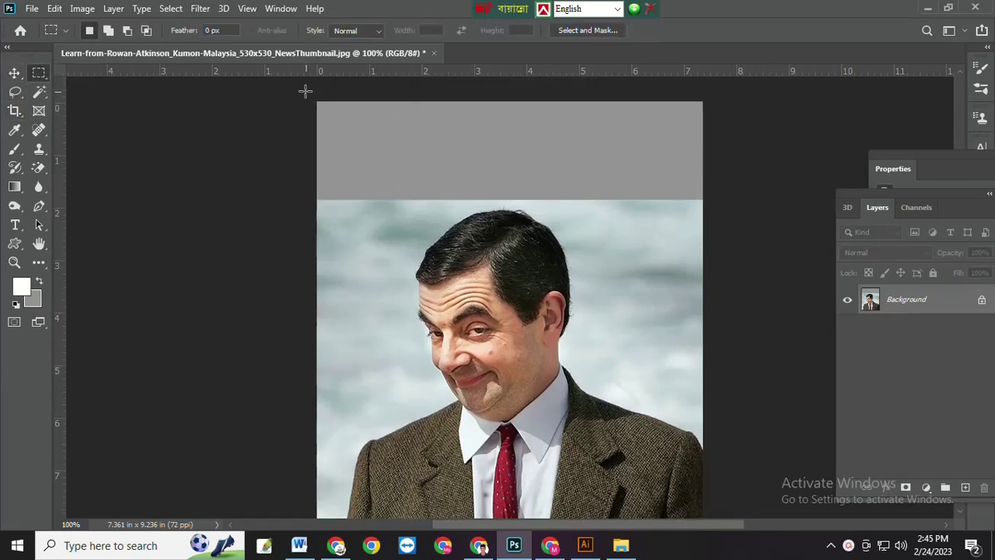
pyautogui.moveTo(305, 91); pyautogui.dragTo(718, 200)
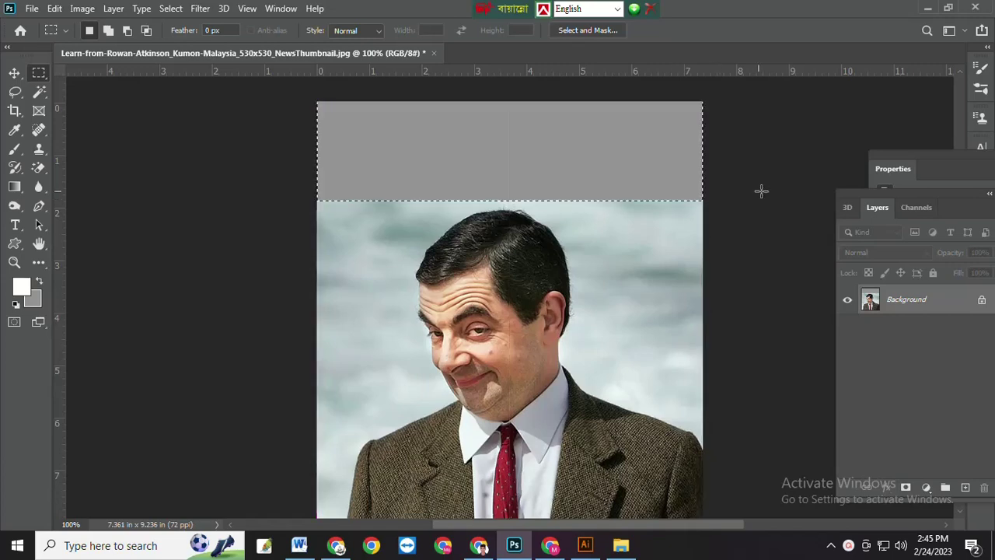
pyautogui.scroll(-5, 637, 190)
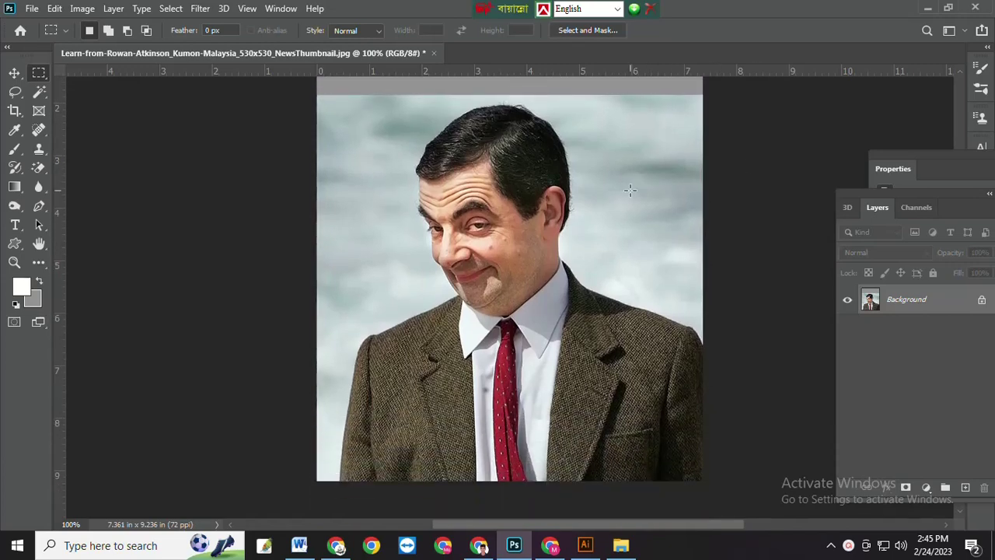
pyautogui.hotkey('ctrl', '+')
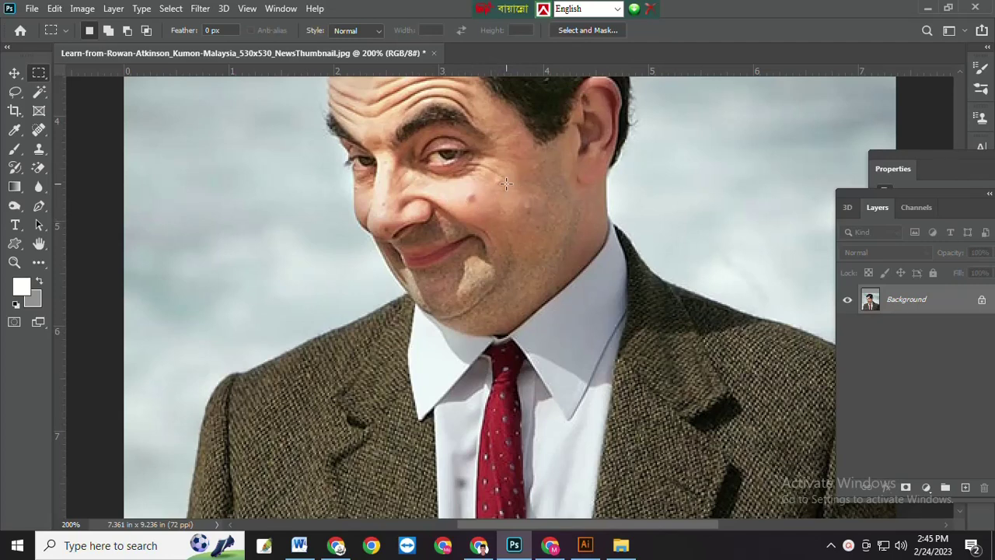
pyautogui.scroll(10, 523, 183)
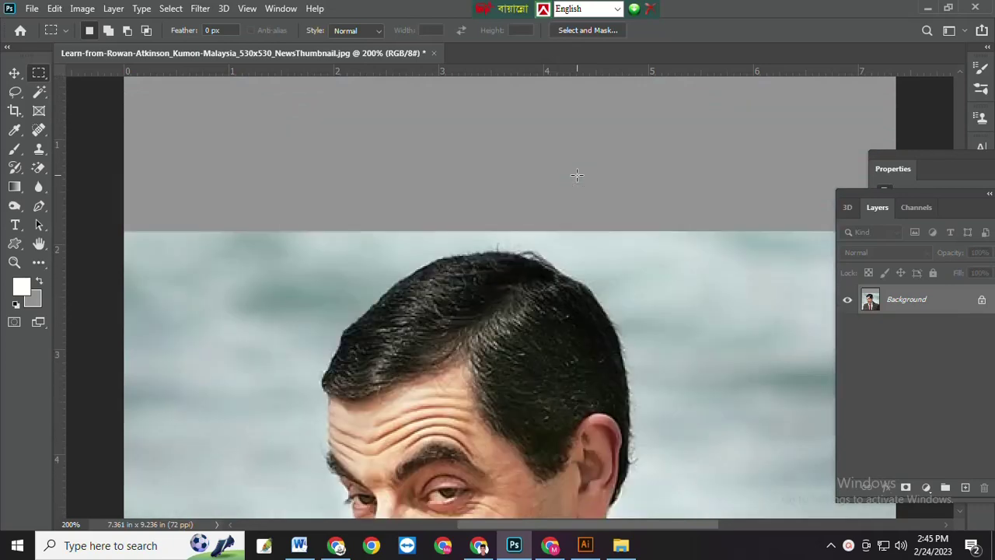
pyautogui.hotkey('ctrl', '-')
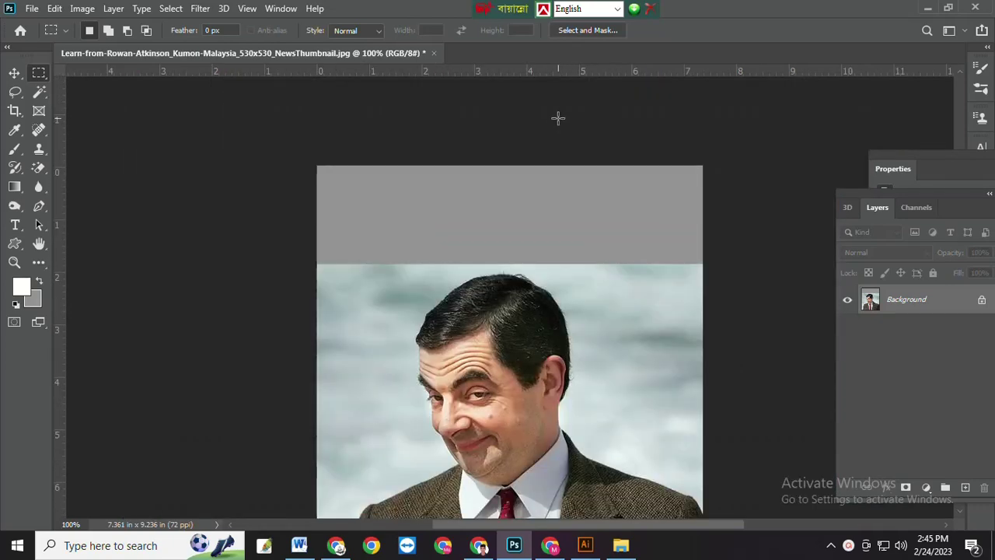
pyautogui.scroll(-2, 555, 119)
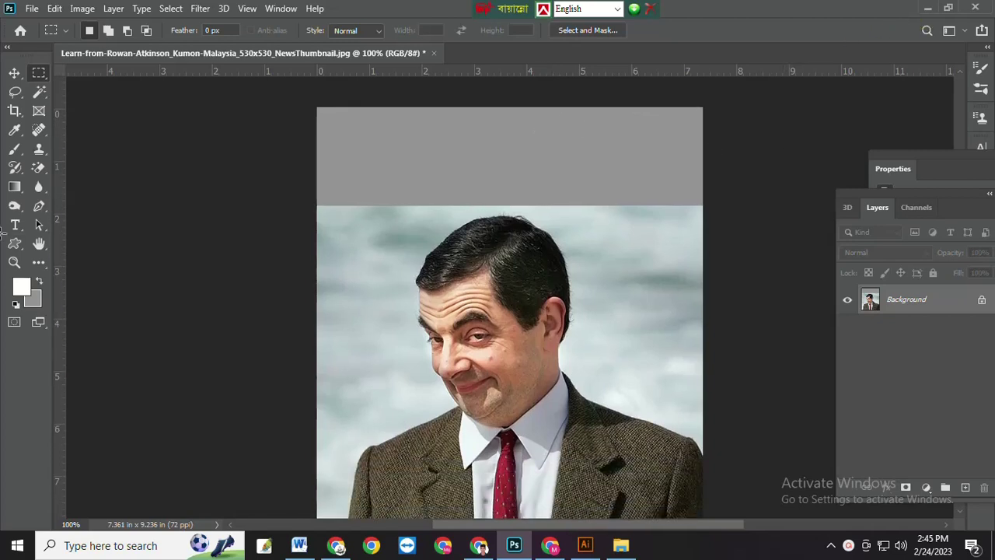
# Step: Try to cover the right end of the grey strip with a copied rectangular patch of the water background
pyautogui.moveTo(316, 108); pyautogui.dragTo(718, 204)
pyautogui.moveTo(611, 239); pyautogui.dragTo(667, 248)
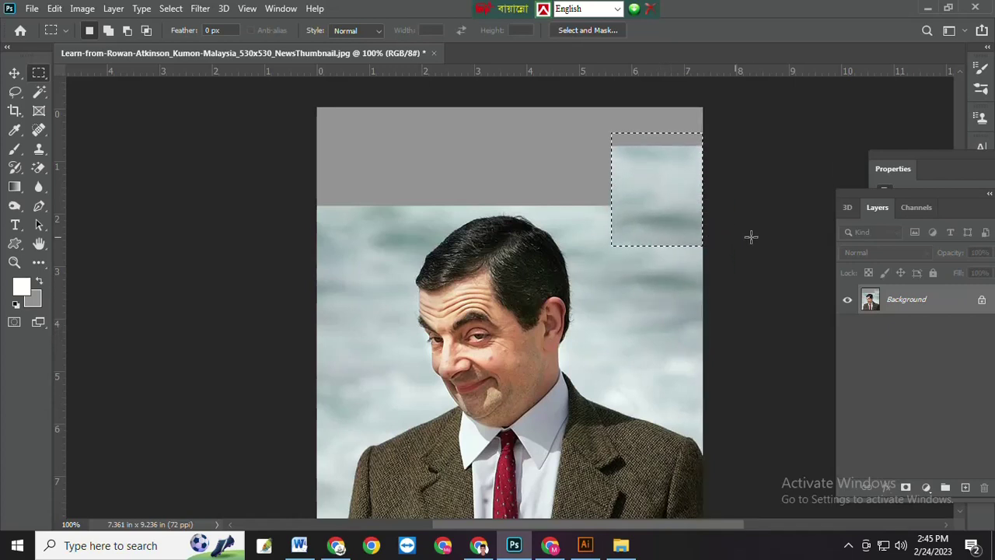
pyautogui.hotkey('ctrl', 'd')
pyautogui.hotkey('ctrl', 'z')
pyautogui.hotkey('ctrl', 'd')
pyautogui.hotkey('ctrl', 'z')
pyautogui.hotkey('ctrl', 'z')
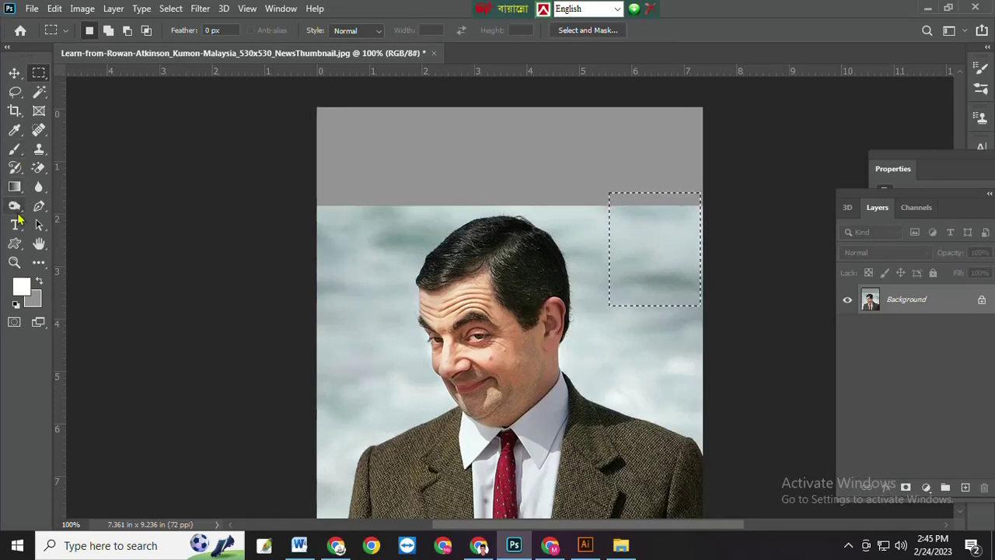
# Step: Try to paint water over the left part of the grey strip with the Clone Stamp at brush size 90, sampling the background beside the head
pyautogui.click(39, 149)
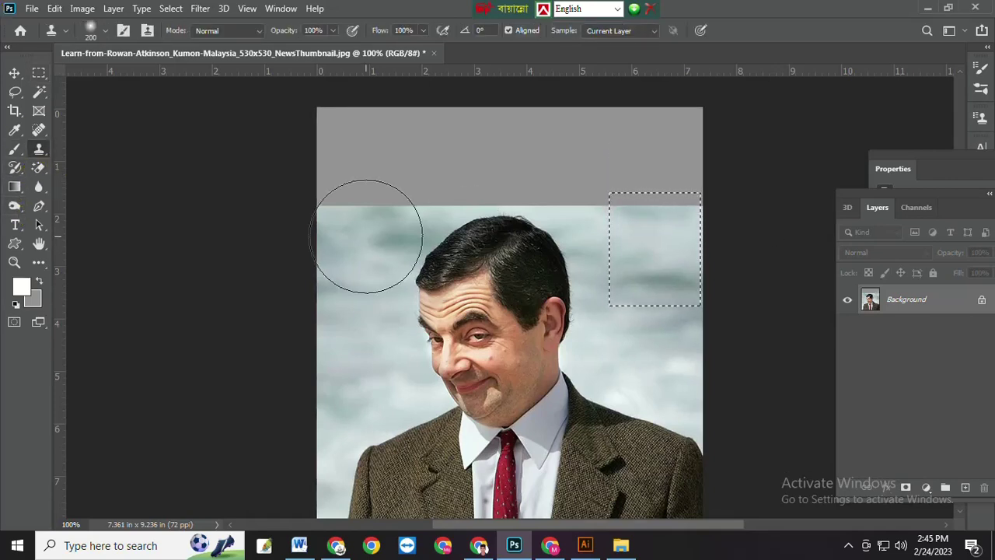
pyautogui.hotkey('ctrl', 'd')
pyautogui.press('[')
pyautogui.press('[')
pyautogui.press('[')
pyautogui.press('[')
pyautogui.press('[')
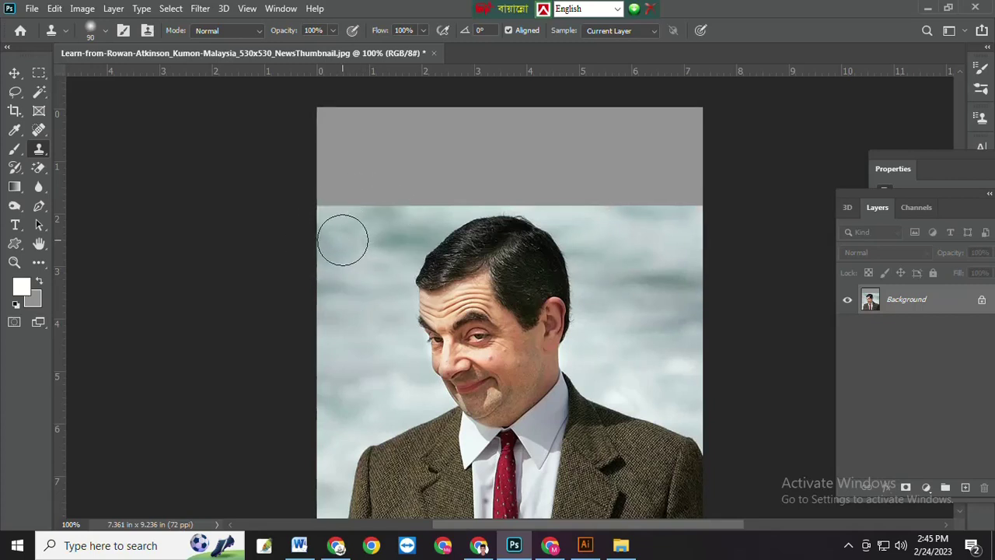
pyautogui.keyDown('alt'); pyautogui.click(340, 238); pyautogui.keyUp('alt')
pyautogui.moveTo(346, 185)
pyautogui.mouseDown()
pyautogui.moveTo(374, 180)
pyautogui.moveTo(425, 175)
pyautogui.moveTo(378, 196)
pyautogui.moveTo(375, 143)
pyautogui.moveTo(399, 170)
pyautogui.moveTo(359, 179)
pyautogui.moveTo(332, 126)
pyautogui.mouseUp()
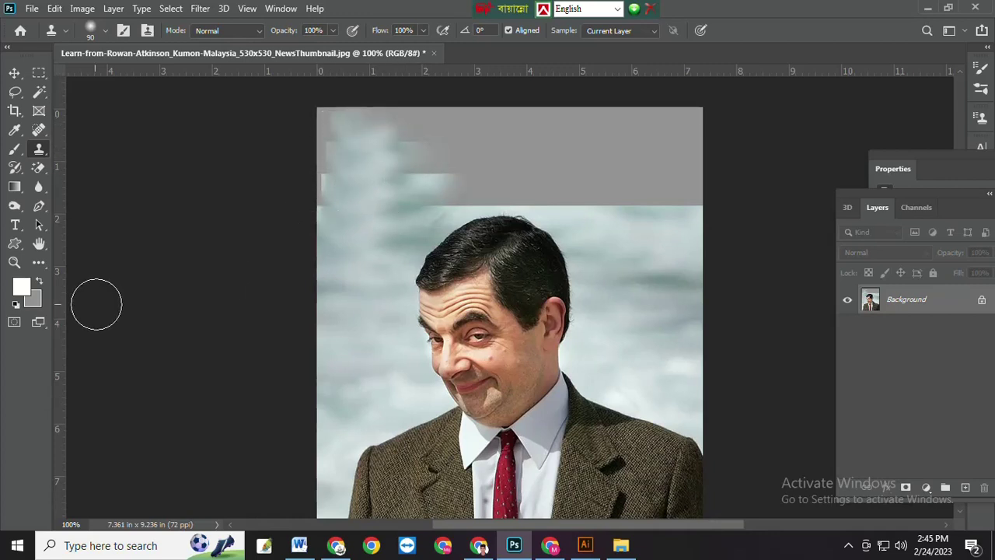
# Step: Undo all the Clone Stamp strokes on the grey strip
pyautogui.hotkey('ctrl', 'z')
pyautogui.hotkey('ctrl', 'z')
pyautogui.hotkey('ctrl', 'z')
pyautogui.hotkey('ctrl', 'z')
pyautogui.hotkey('ctrl', 'z')
pyautogui.hotkey('ctrl', 'z')
pyautogui.hotkey('ctrl', 'z')
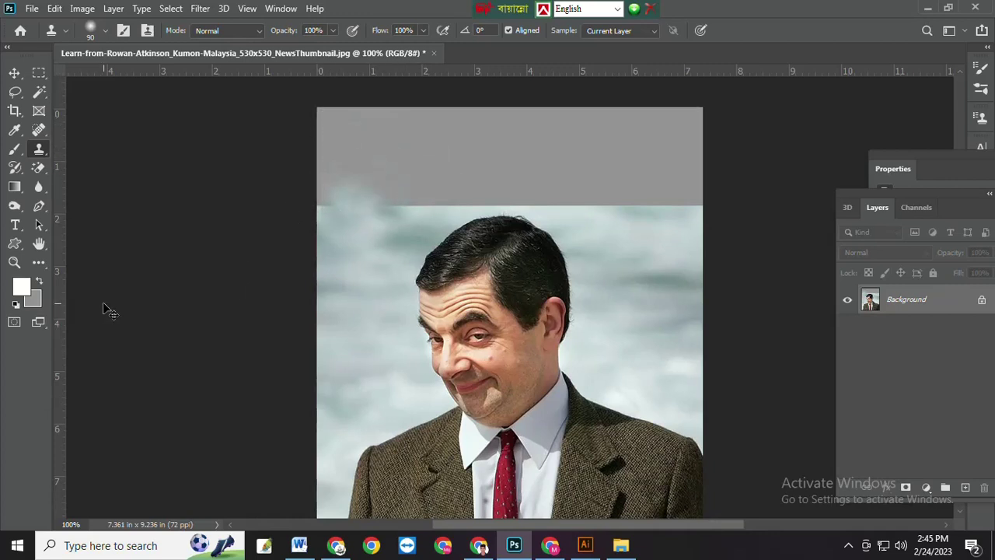
pyautogui.hotkey('ctrl', 'z')
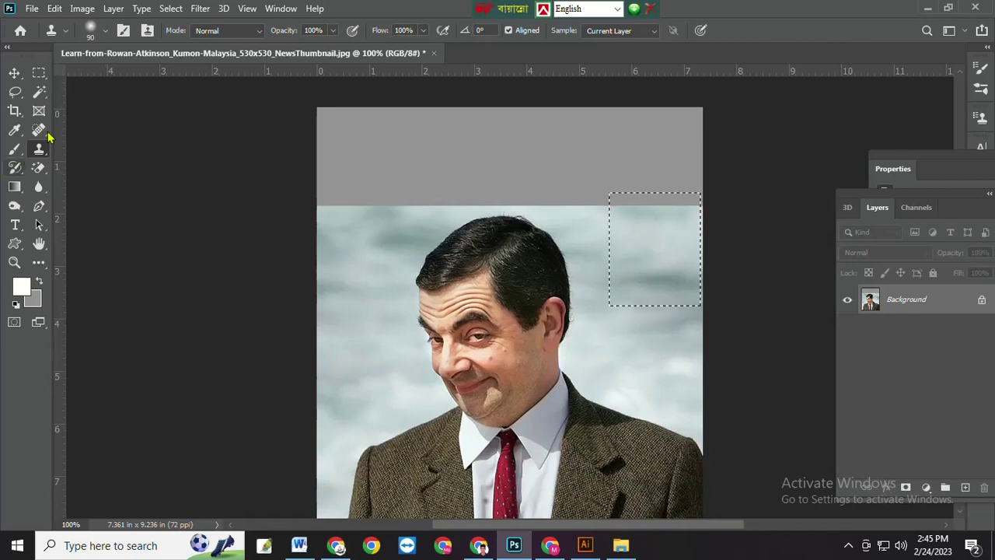
# Step: Try to cover the left end of the grey strip with a rectangular patch copied from the background beside the head
pyautogui.click(39, 73)
pyautogui.moveTo(312, 215); pyautogui.dragTo(378, 229)
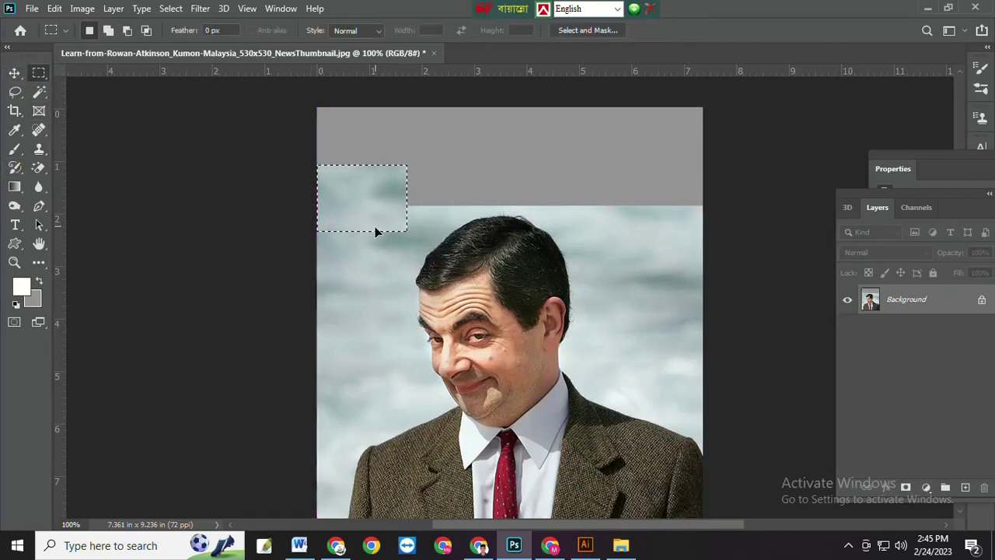
pyautogui.hotkey('ctrl', 'd')
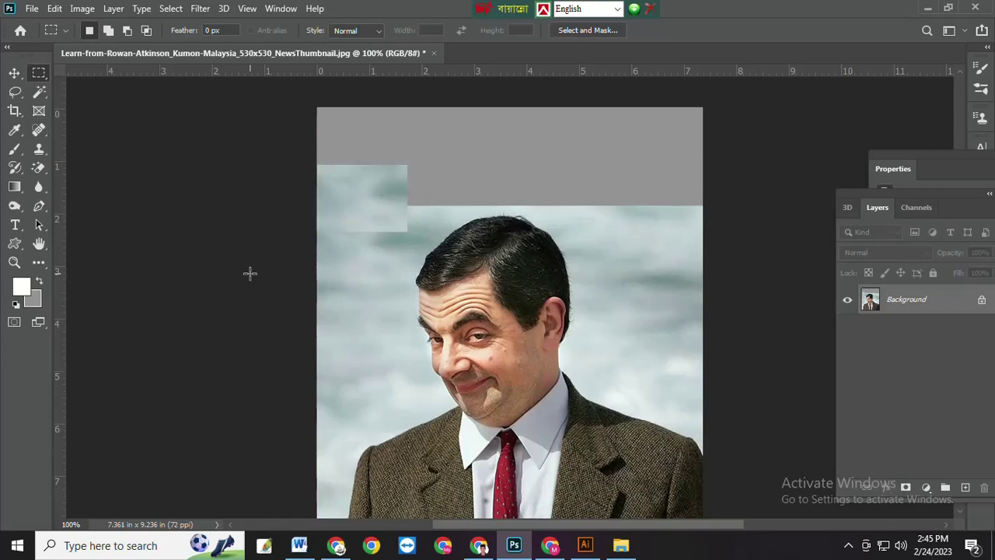
pyautogui.hotkey('ctrl', '+')
pyautogui.scroll(4, 256, 281)
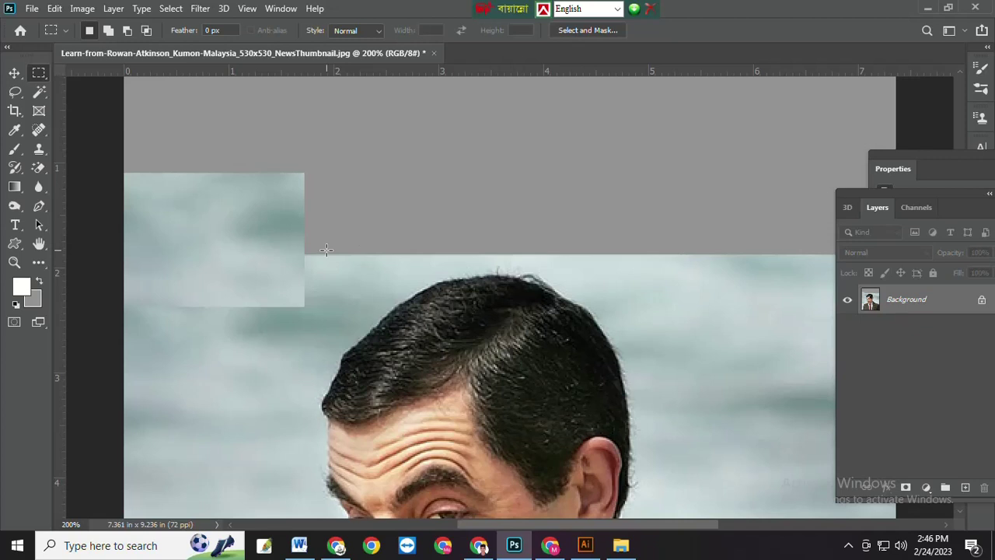
pyautogui.scroll(2, 337, 263)
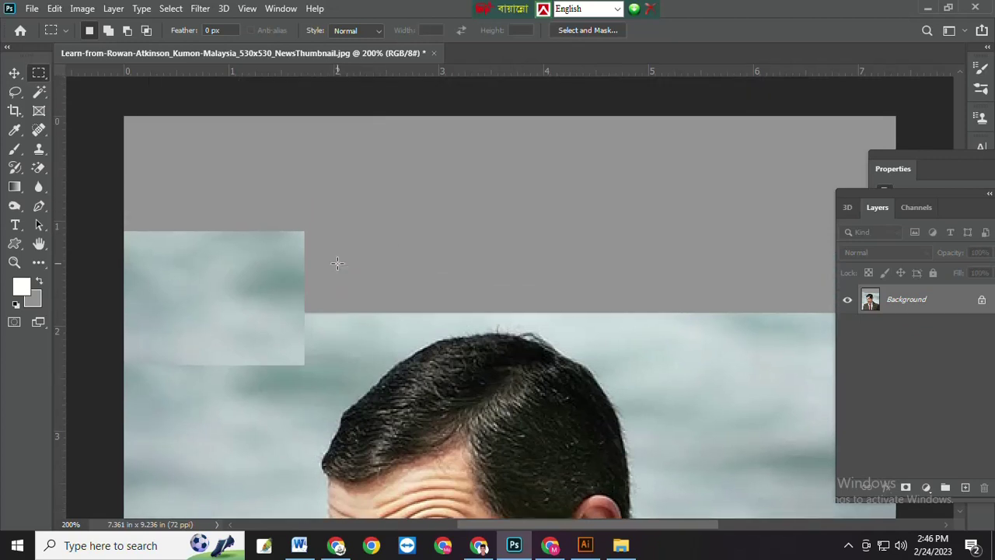
pyautogui.hotkey('ctrl', '-')
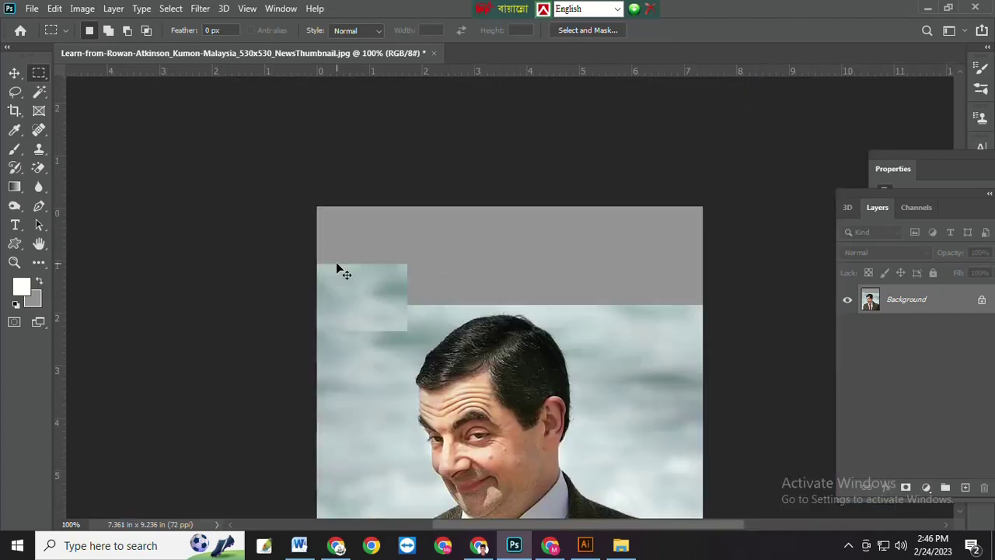
pyautogui.hotkey('ctrl', 'z')
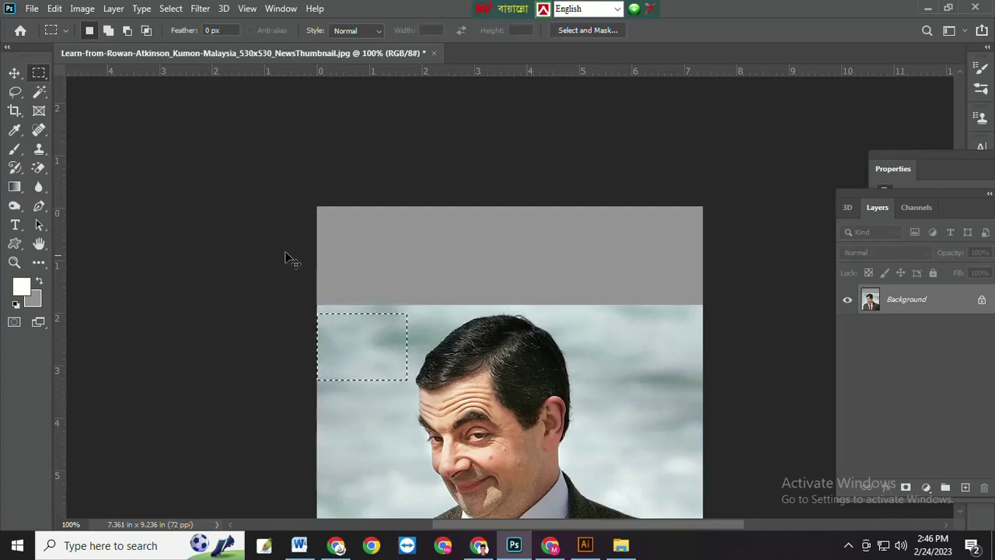
# Step: Select the entire grey strip above the photo, fill it with Content-Aware contents in Normal mode at 100% opacity, and deselect
pyautogui.hotkey('ctrl', 'd')
pyautogui.moveTo(298, 196); pyautogui.dragTo(713, 305)
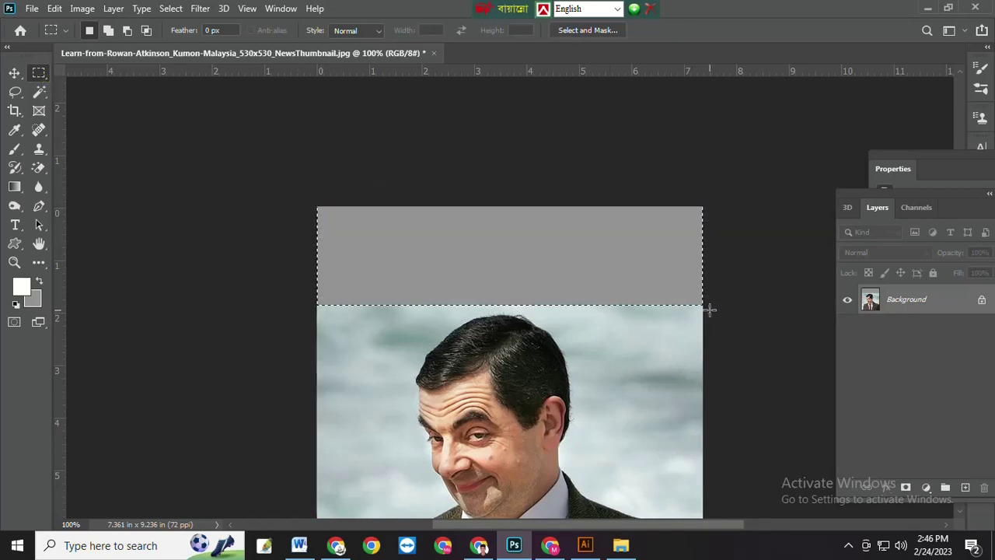
pyautogui.click(53, 8)
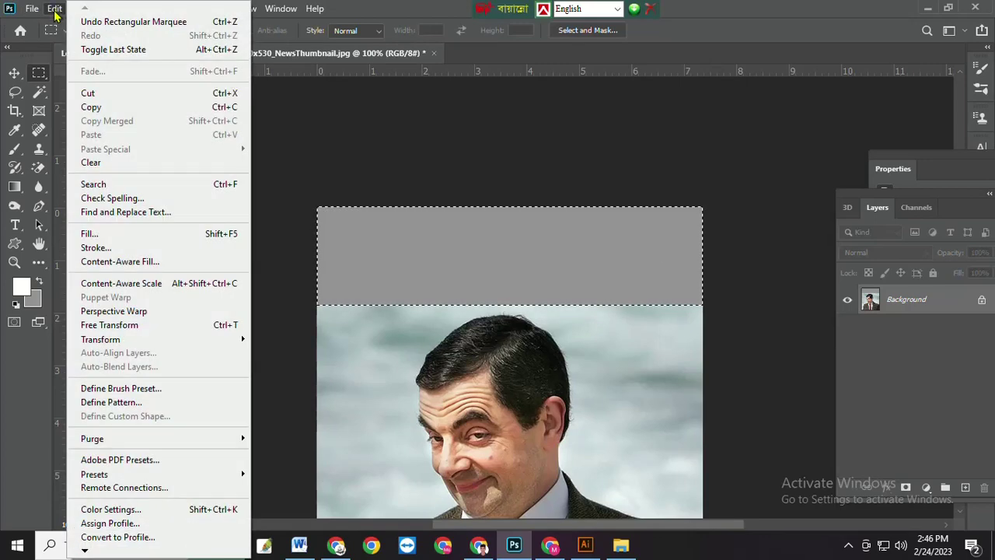
pyautogui.click(113, 235)
pyautogui.click(621, 164)
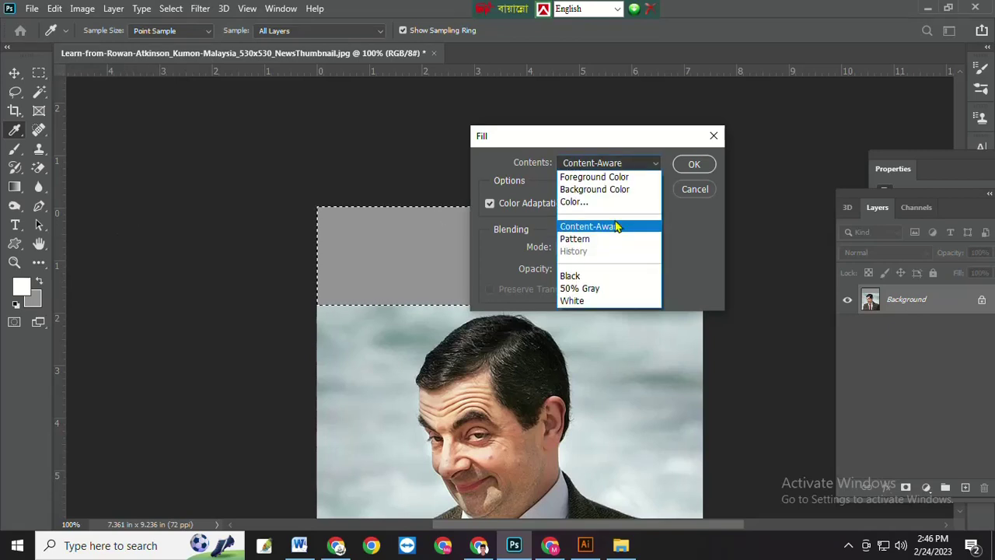
pyautogui.click(622, 164)
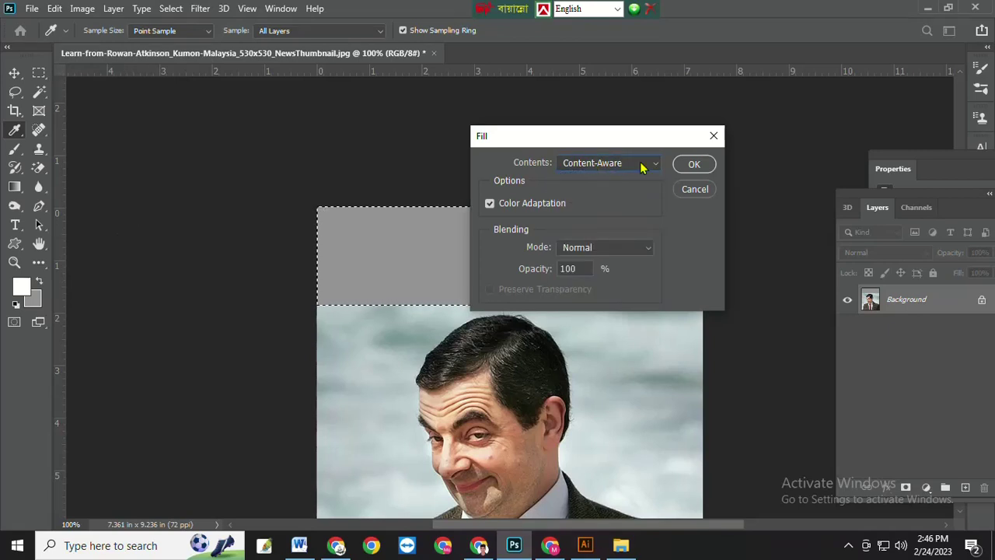
pyautogui.click(647, 166)
pyautogui.click(628, 232)
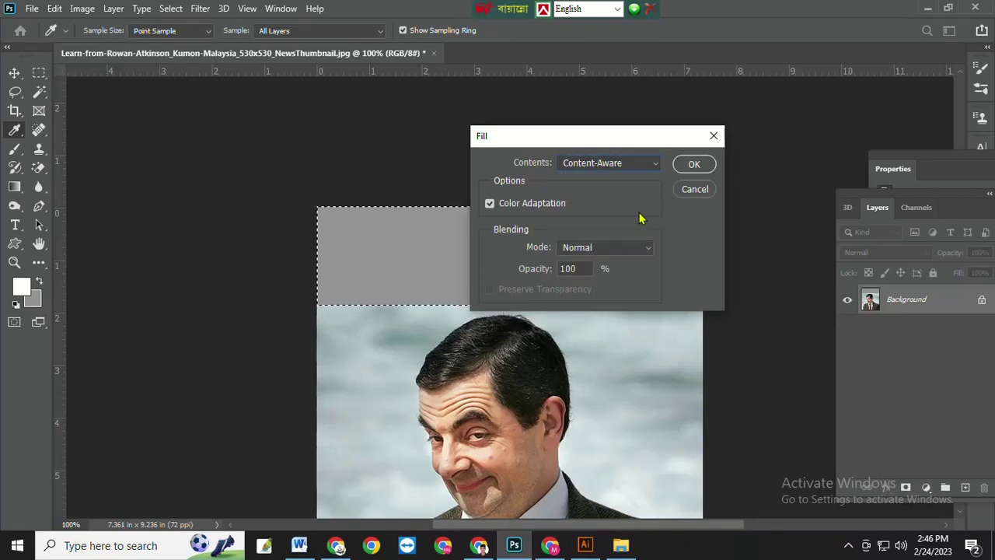
pyautogui.click(702, 164)
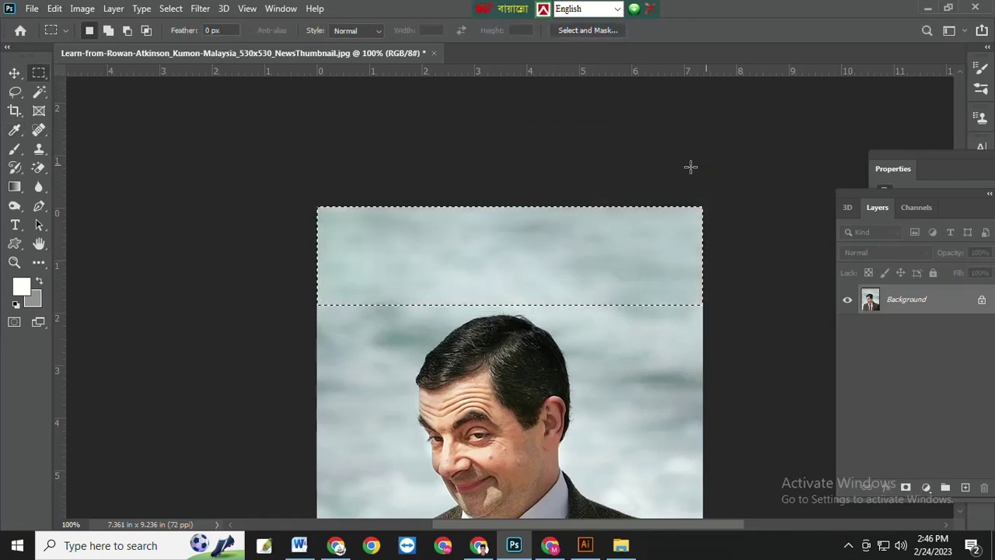
pyautogui.hotkey('ctrl', 'd')
# Step: Outline background areas on both sides of the head to check how the filled strip blends with the original photo
pyautogui.scroll(-2, 715, 165)
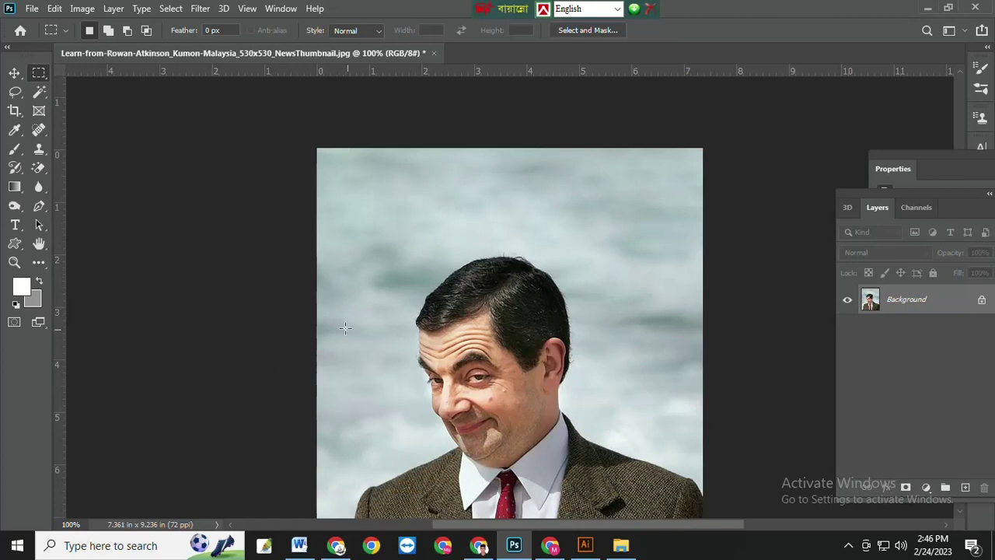
pyautogui.moveTo(345, 328); pyautogui.dragTo(397, 415)
pyautogui.moveTo(350, 163); pyautogui.dragTo(394, 301)
pyautogui.moveTo(648, 155); pyautogui.dragTo(704, 367)
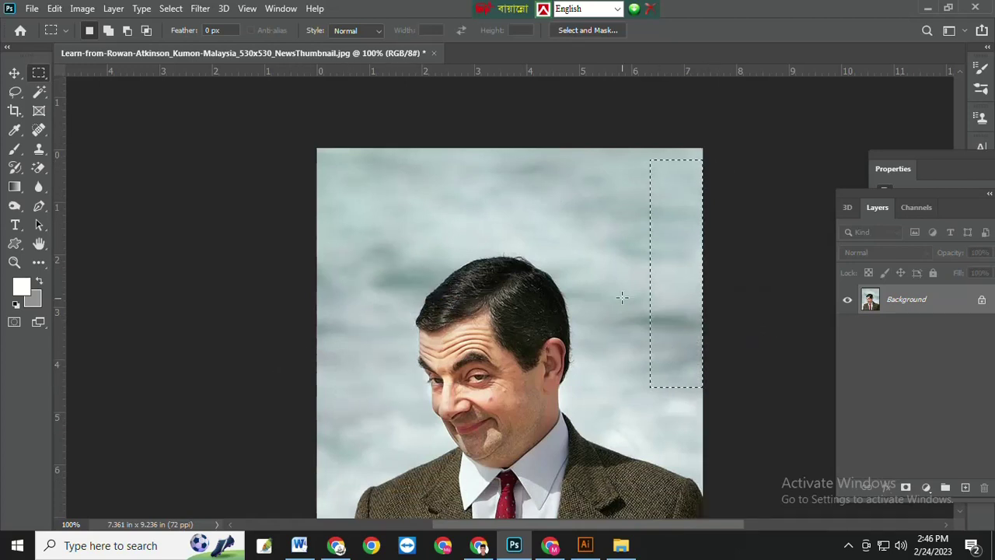
pyautogui.hotkey('ctrl', 'd')
pyautogui.scroll(-2, 617, 288)
pyautogui.moveTo(573, 119); pyautogui.dragTo(653, 303)
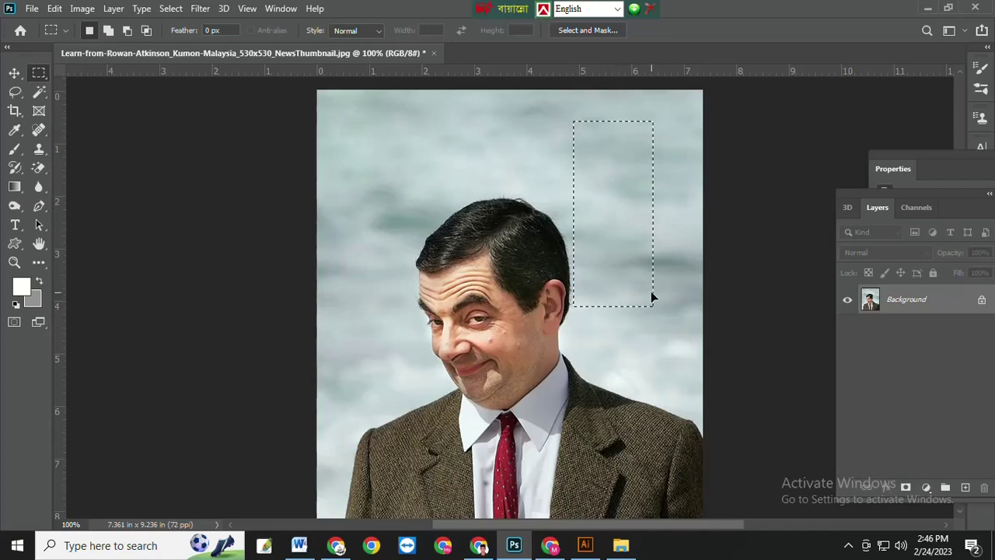
pyautogui.scroll(-2, 661, 287)
pyautogui.hotkey('ctrl', 'd')
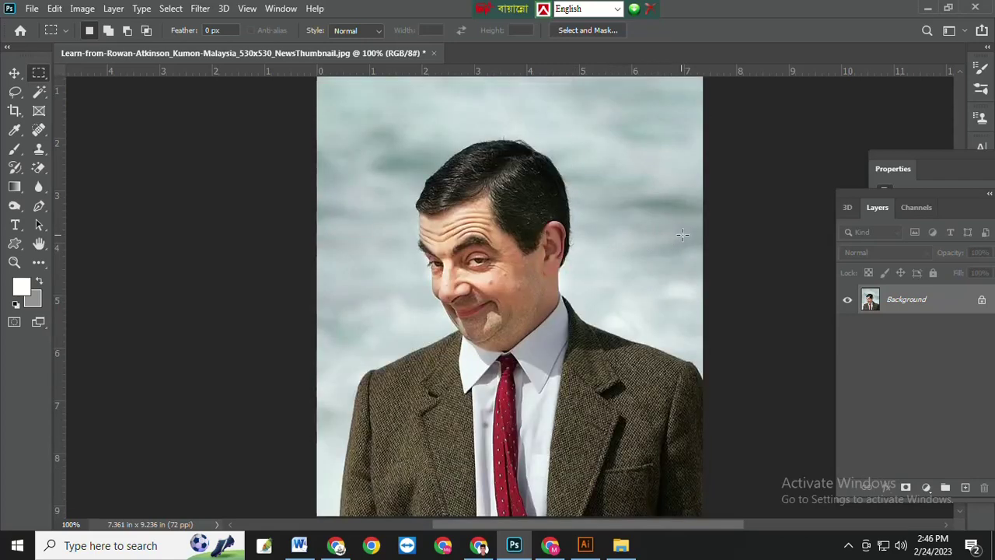
# Step: Examine the extended background and the portrait as a whole and in close-up
pyautogui.scroll(5, 677, 234)
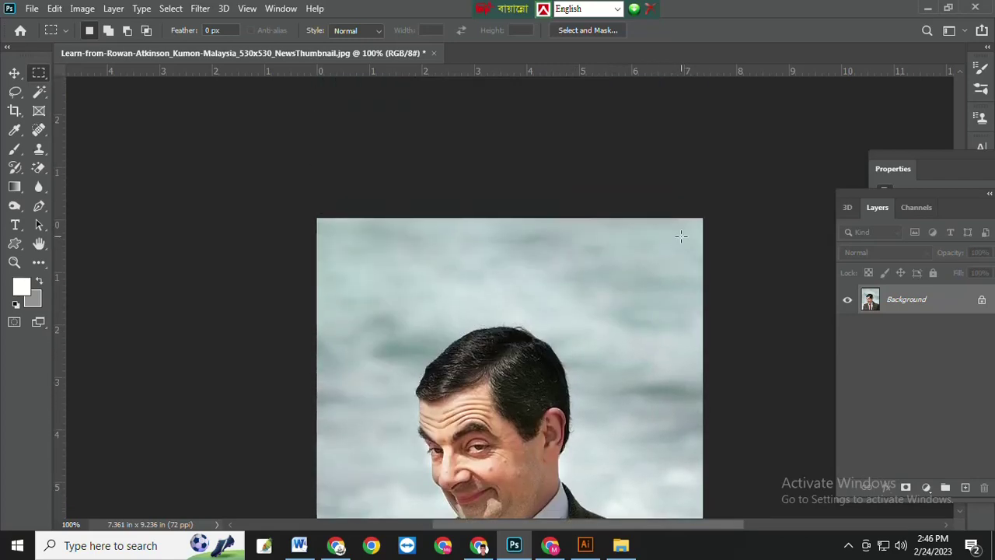
pyautogui.scroll(-4, 681, 236)
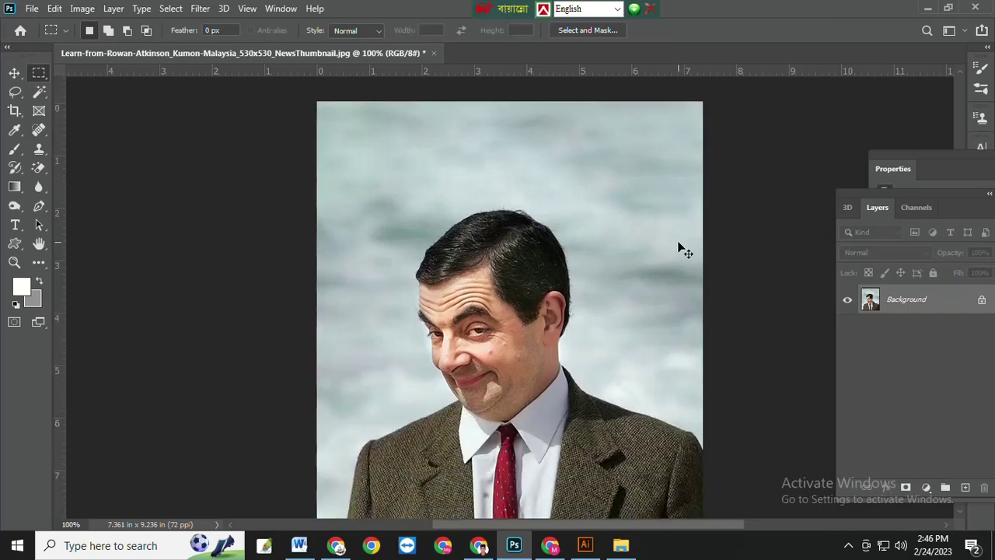
pyautogui.hotkey('ctrl', '-')
pyautogui.hotkey('ctrl', '-')
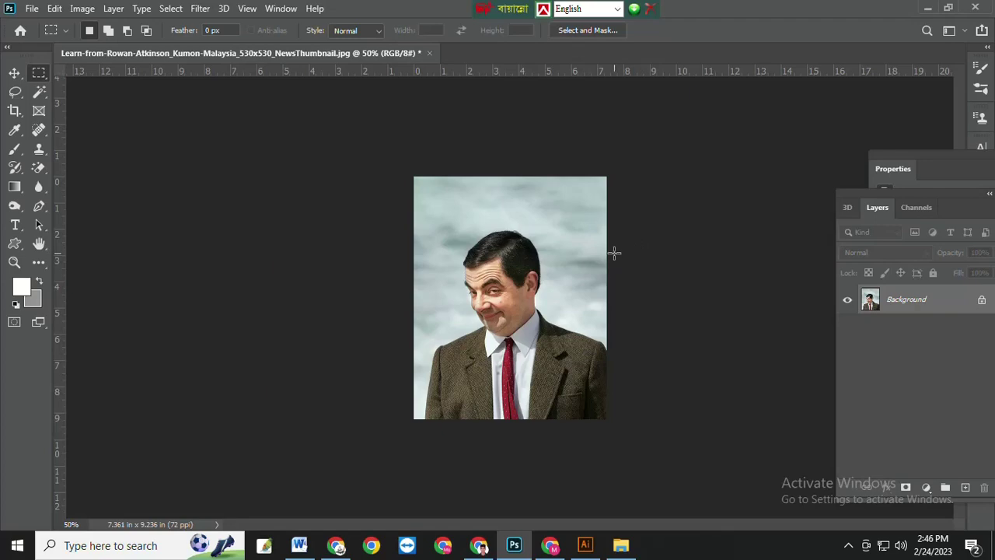
pyautogui.hotkey('ctrl', '+')
pyautogui.hotkey('ctrl', '+')
pyautogui.hotkey('ctrl', '+')
pyautogui.hotkey('ctrl', '+')
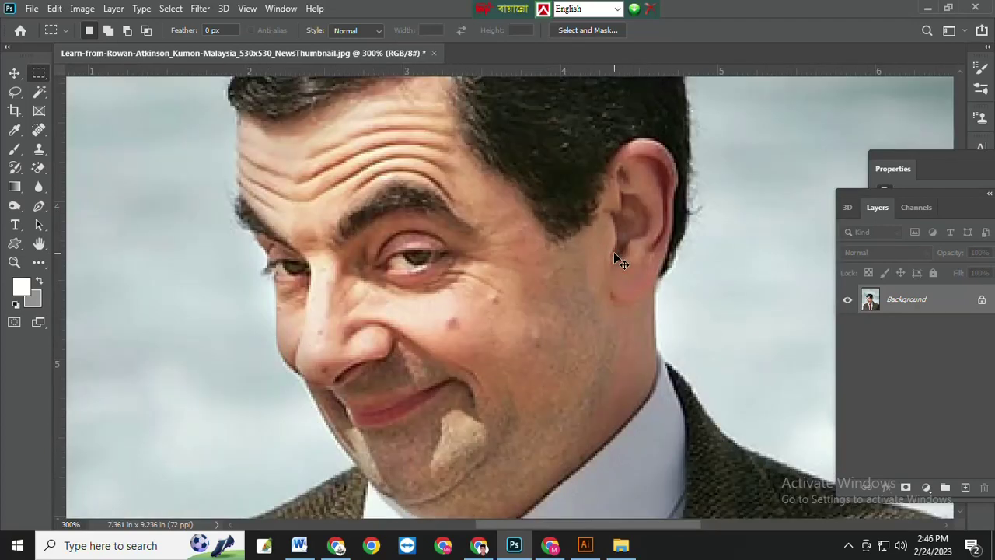
# Step: Try to cover the larger dark mole on the cheek using the Clone Stamp with a 9 px brush
pyautogui.hotkey('ctrl', '+')
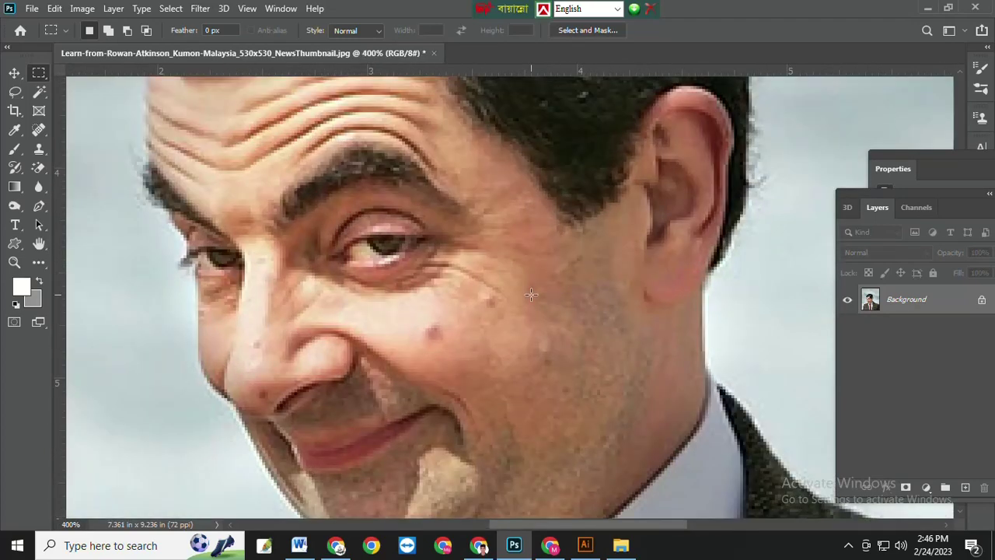
pyautogui.scroll(-1, 434, 311)
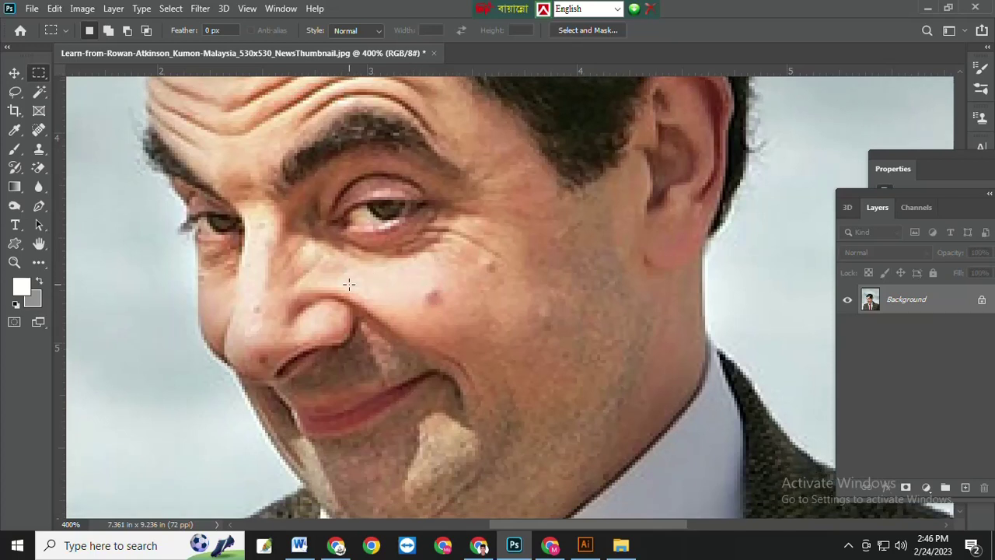
pyautogui.click(39, 168)
pyautogui.click(39, 149)
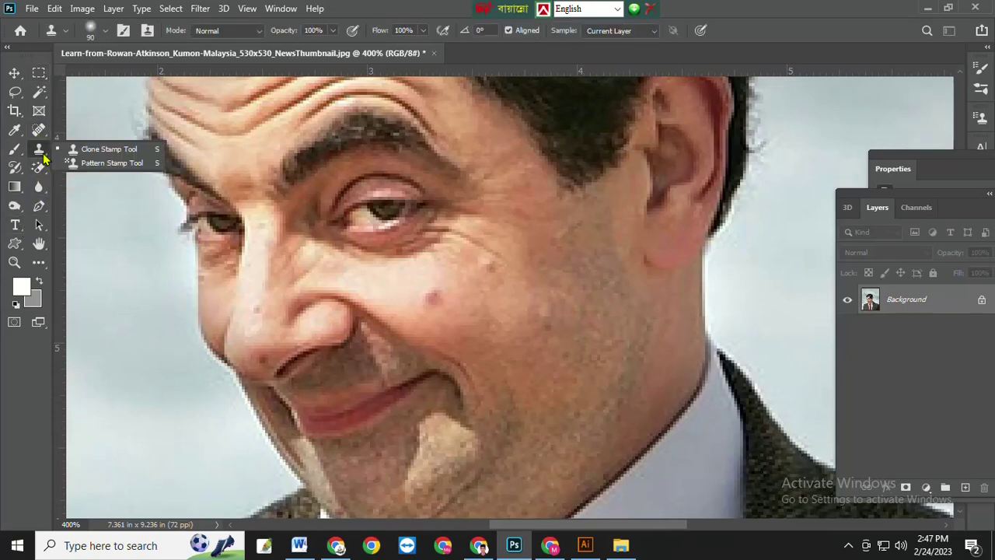
pyautogui.click(101, 149)
pyautogui.press('[')
pyautogui.press('[')
pyautogui.press('[')
pyautogui.press('[')
pyautogui.press('[')
pyautogui.press('[')
pyautogui.press('[')
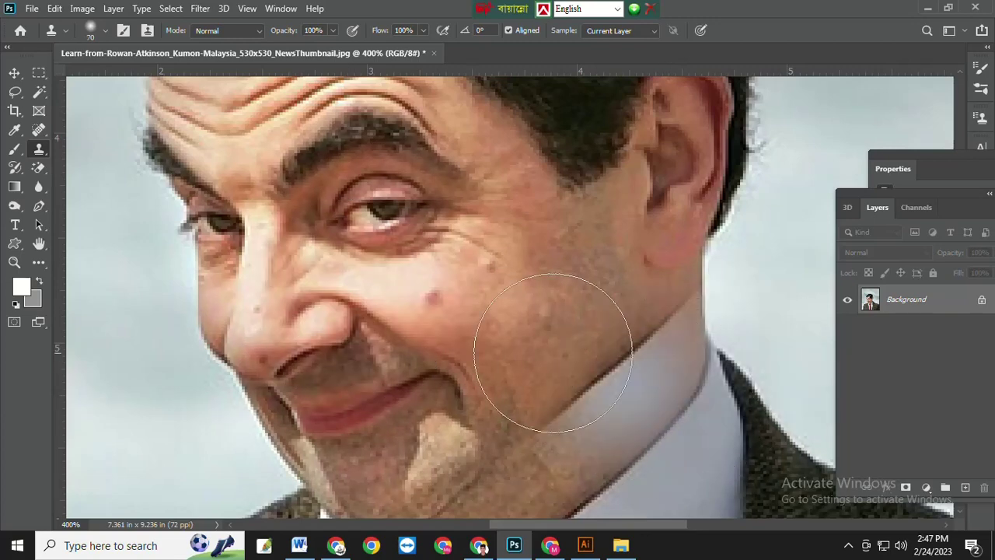
pyautogui.press('[')
pyautogui.press('[')
pyautogui.press('[')
pyautogui.press('[')
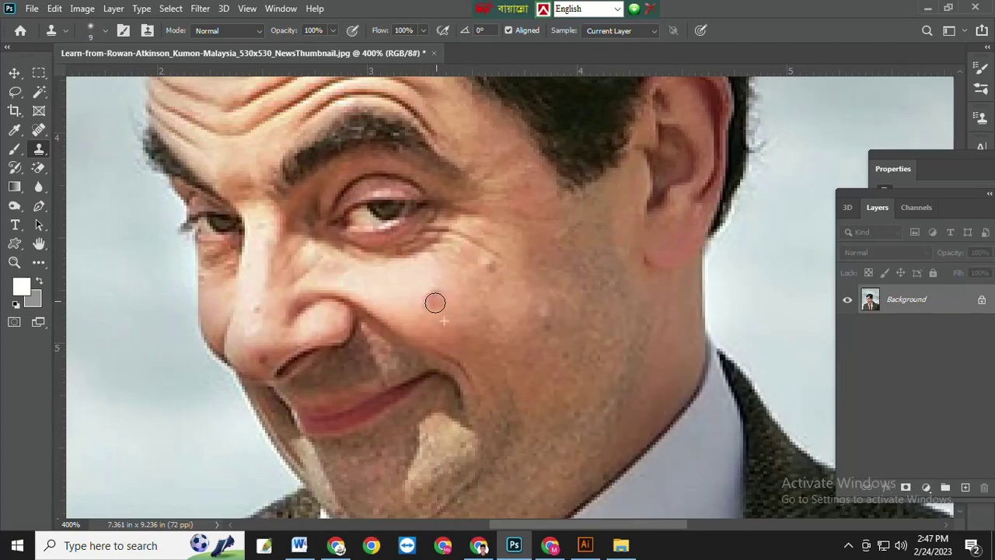
pyautogui.click(436, 297)
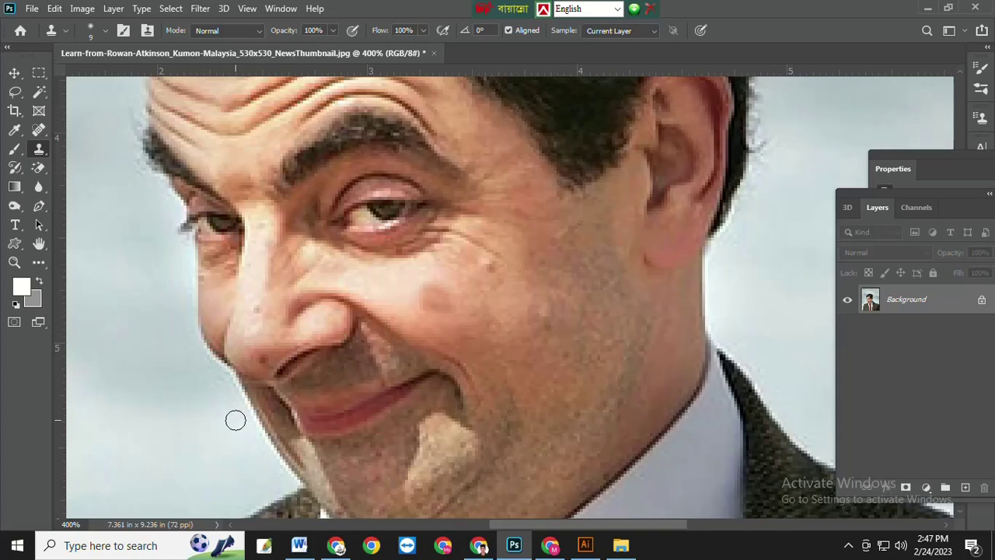
# Step: Undo the cloning over the cheek mole
pyautogui.hotkey('ctrl', 'z')
pyautogui.hotkey('ctrl', 'z')
pyautogui.hotkey('ctrl', 'z')
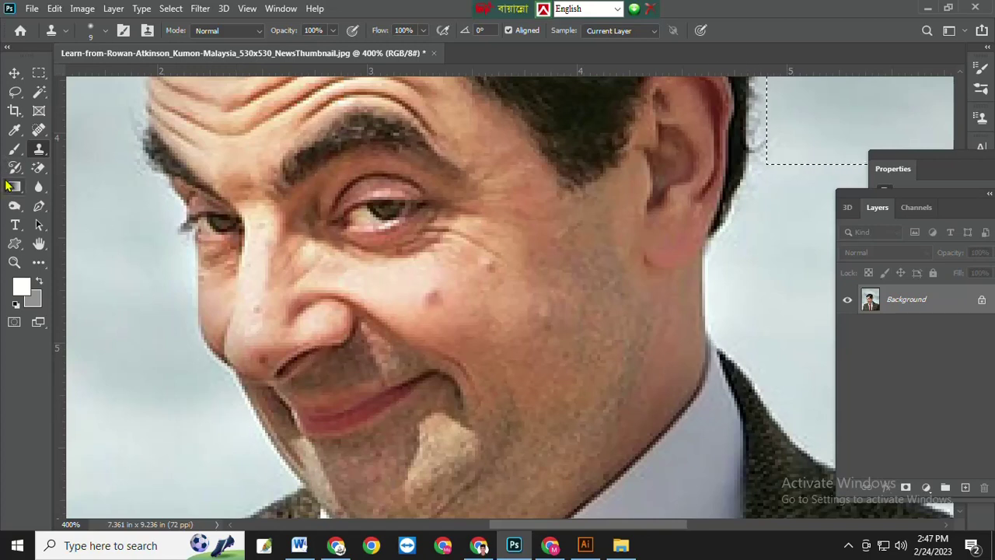
# Step: Lasso the larger dark mole on the cheek, fill the selection with Content-Aware contents, and deselect
pyautogui.click(14, 93)
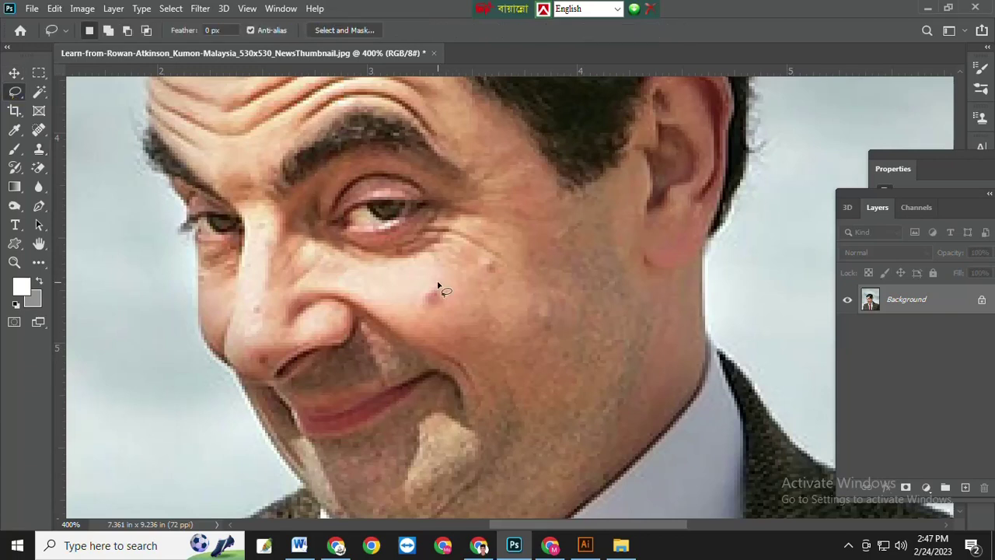
pyautogui.moveTo(437, 285)
pyautogui.mouseDown()
pyautogui.moveTo(422, 294)
pyautogui.moveTo(446, 326)
pyautogui.moveTo(453, 313)
pyautogui.moveTo(430, 287)
pyautogui.moveTo(422, 295)
pyautogui.moveTo(443, 310)
pyautogui.moveTo(448, 295)
pyautogui.moveTo(427, 289)
pyautogui.mouseUp()
pyautogui.click(57, 8)
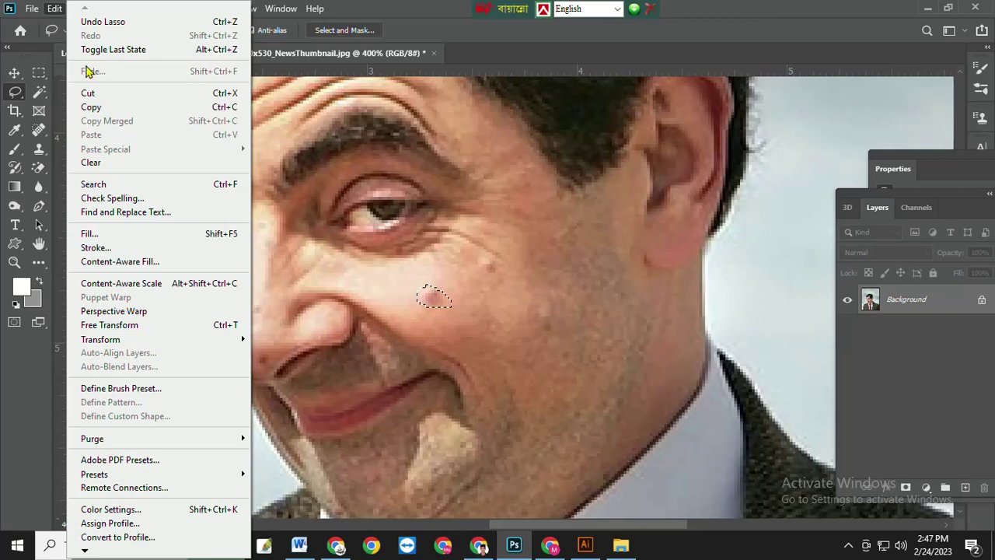
pyautogui.click(58, 7)
pyautogui.click(59, 8)
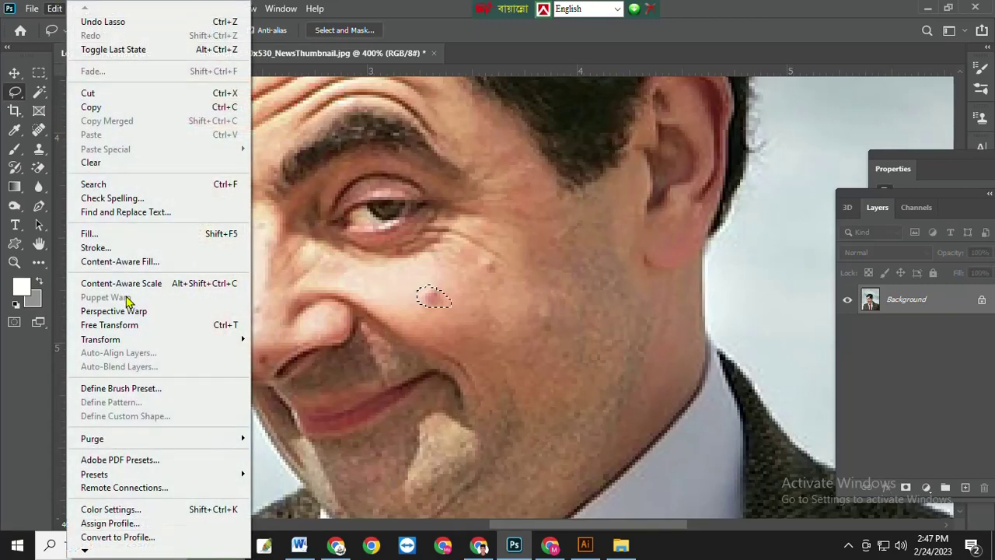
pyautogui.click(90, 233)
pyautogui.click(694, 165)
pyautogui.press('l')
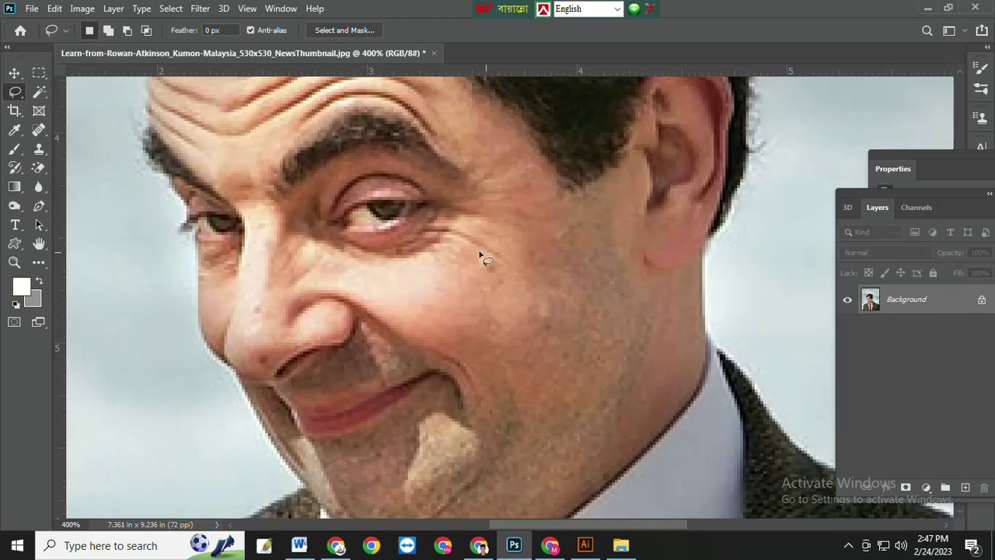
# Step: Lasso the small mole below the outer eye corner and fill it with Content-Aware contents in Normal mode at 100% opacity, using Color Adaptation
pyautogui.moveTo(485, 254)
pyautogui.mouseDown()
pyautogui.moveTo(493, 278)
pyautogui.moveTo(505, 275)
pyautogui.moveTo(485, 257)
pyautogui.mouseUp()
pyautogui.click(54, 9)
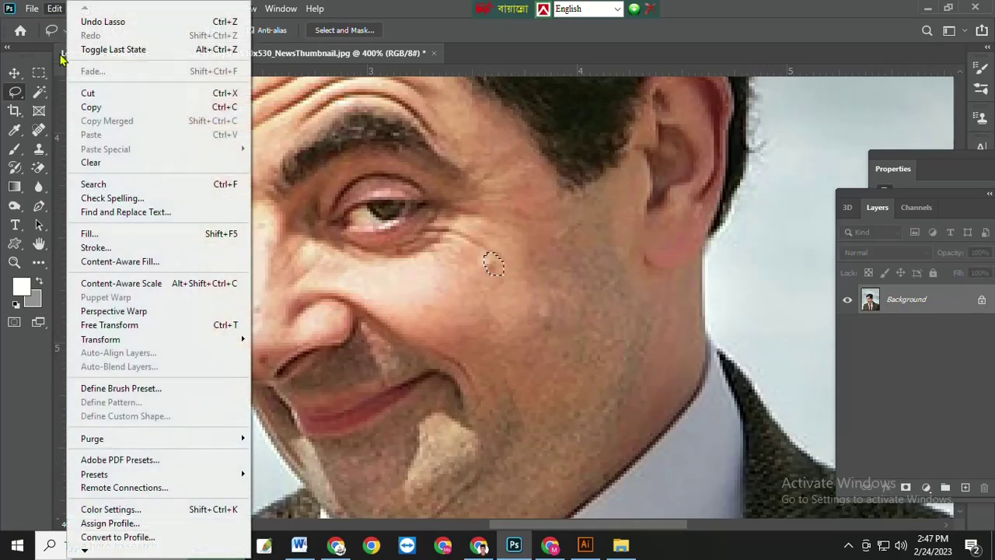
pyautogui.click(93, 233)
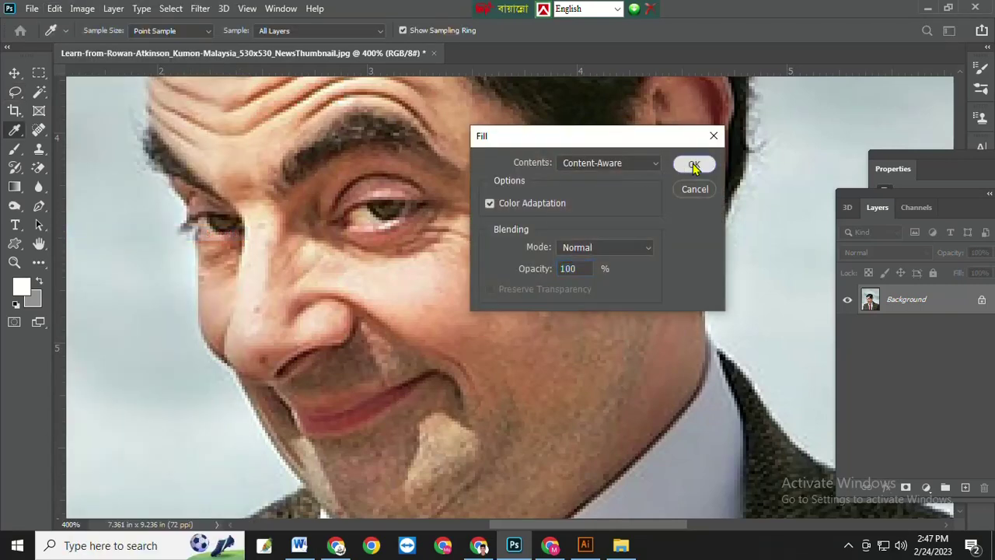
pyautogui.click(694, 164)
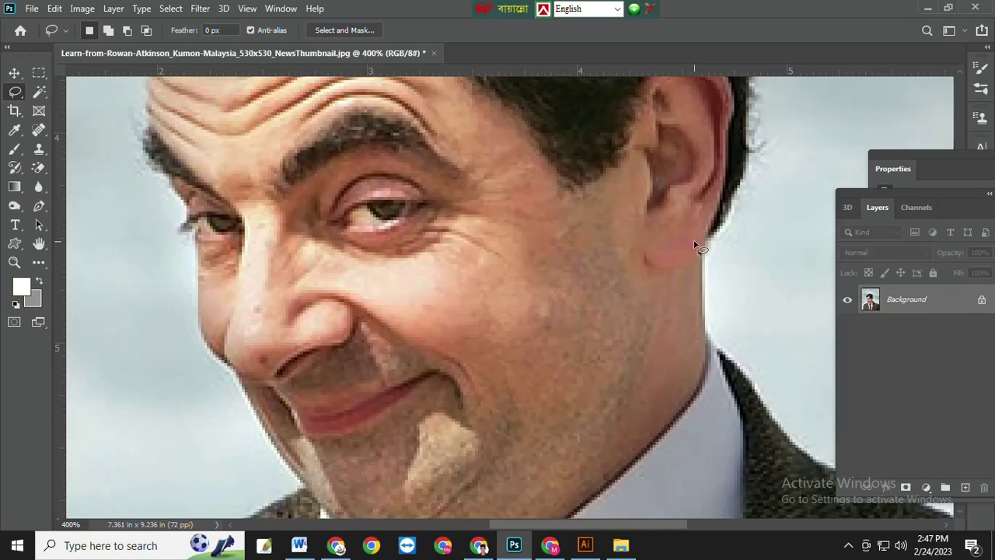
# Step: Examine the retouched portrait as a whole and in close-up, briefly outlining the full-width background strip above the head
pyautogui.hotkey('ctrl', '1')
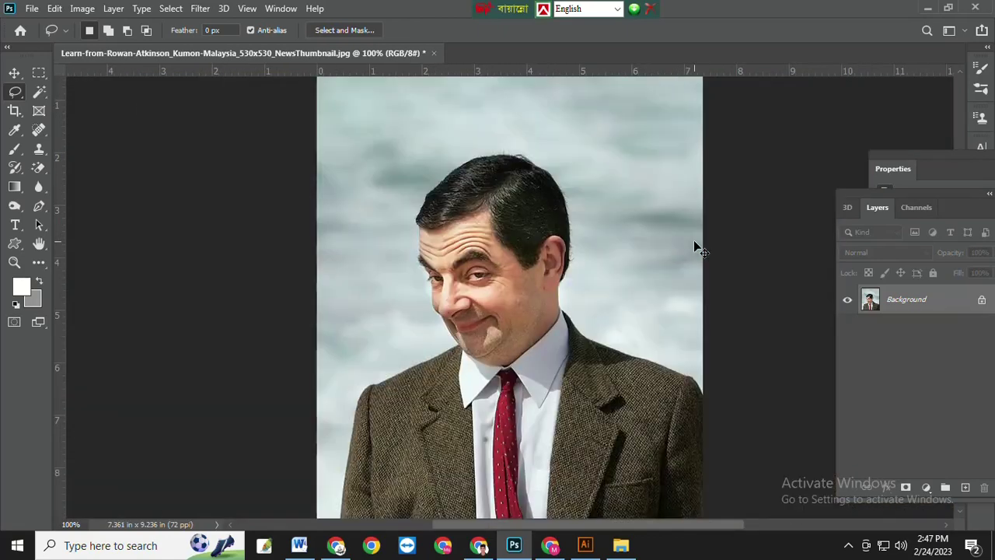
pyautogui.hotkey('ctrl', '-')
pyautogui.hotkey('ctrl', '+')
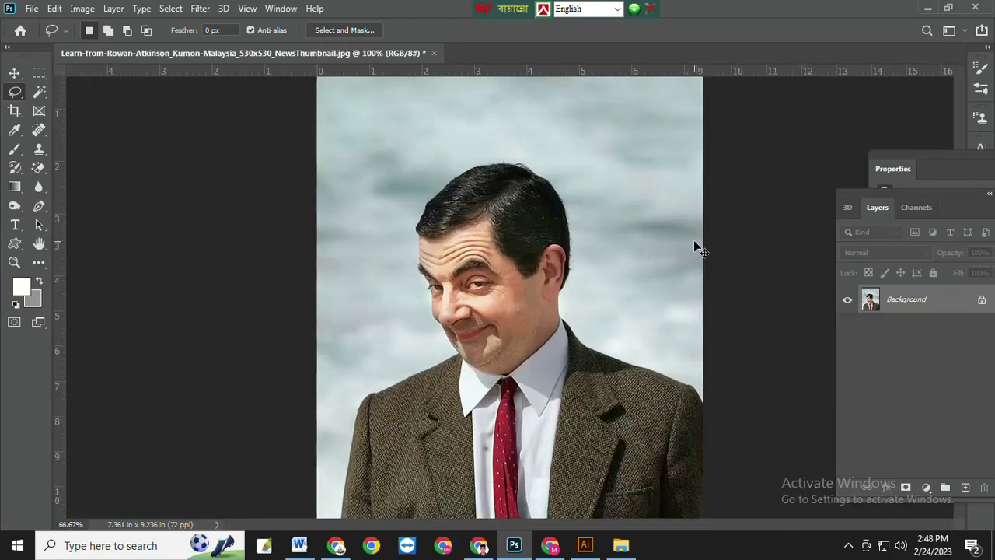
pyautogui.hotkey('ctrl', '-')
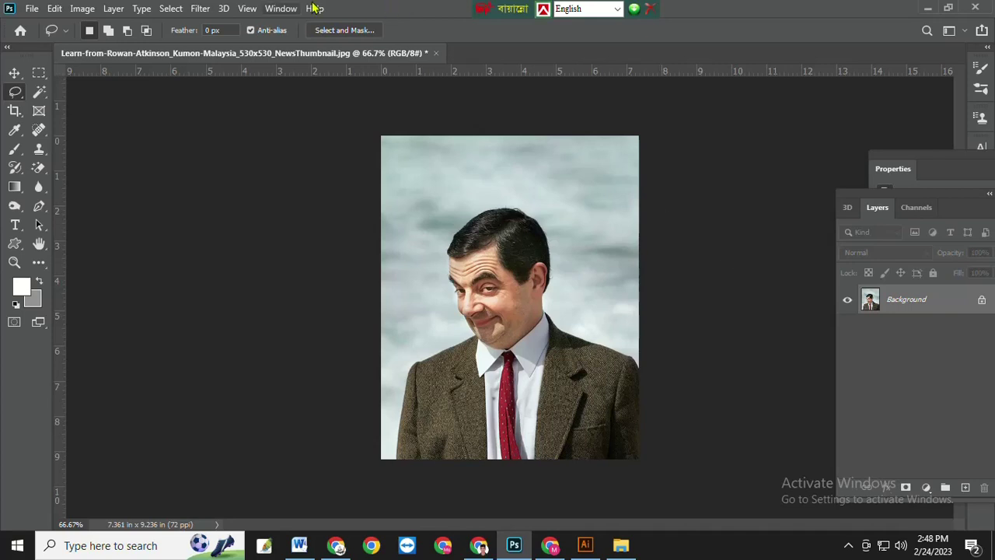
pyautogui.click(54, 9)
pyautogui.click(327, 148)
pyautogui.press('m')
pyautogui.moveTo(797, 208); pyautogui.dragTo(799, 195)
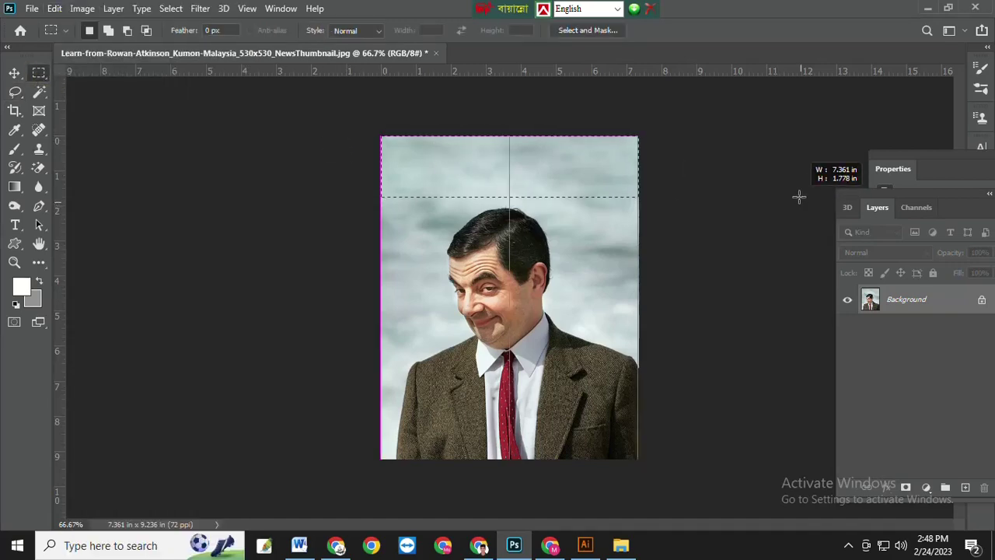
pyautogui.click(728, 188)
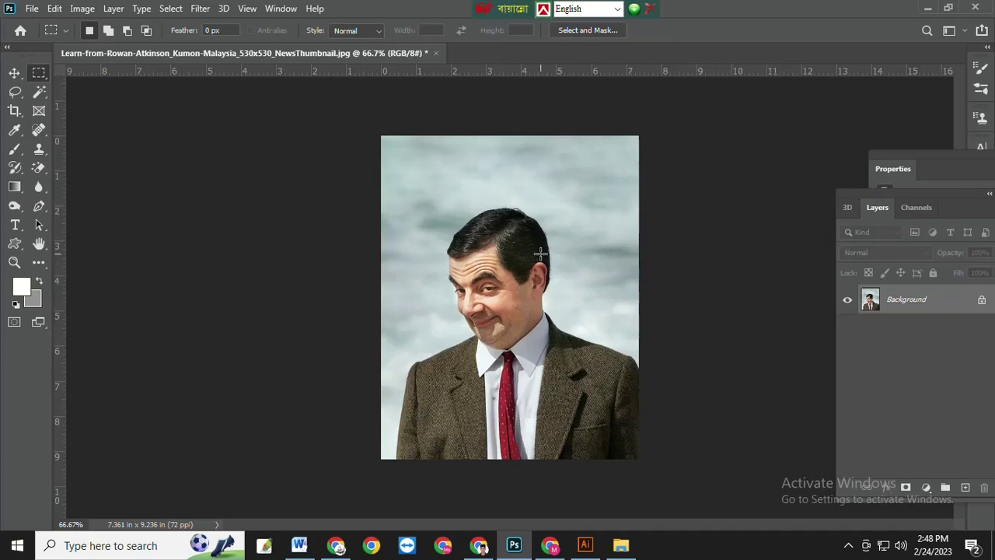
pyautogui.hotkey('ctrl', '+')
pyautogui.hotkey('ctrl', '+')
pyautogui.hotkey('ctrl', '+')
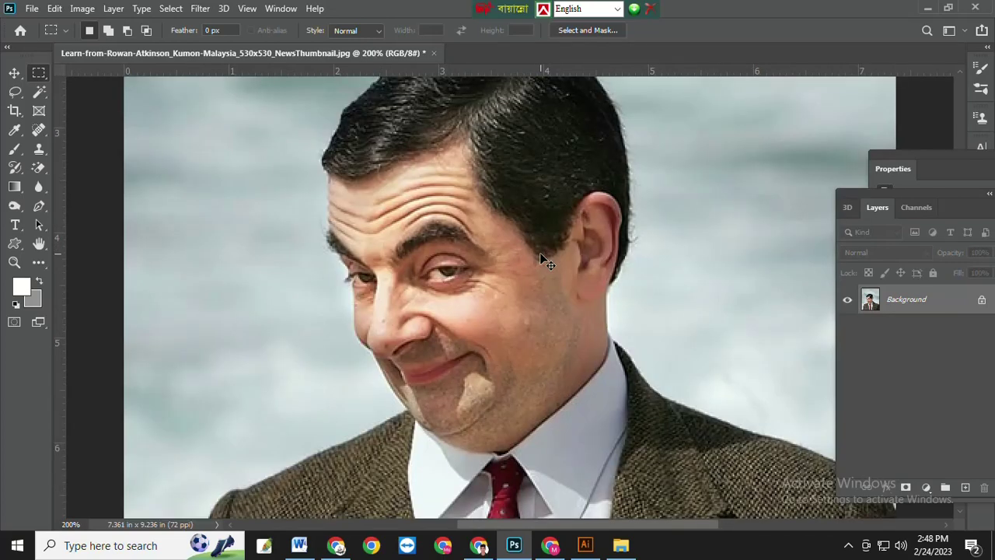
pyautogui.hotkey('ctrl', '-')
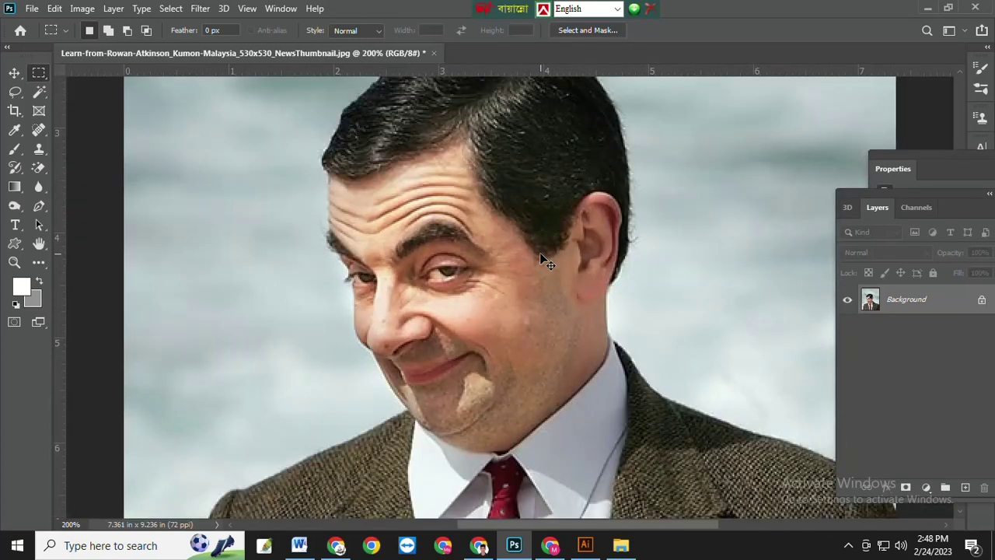